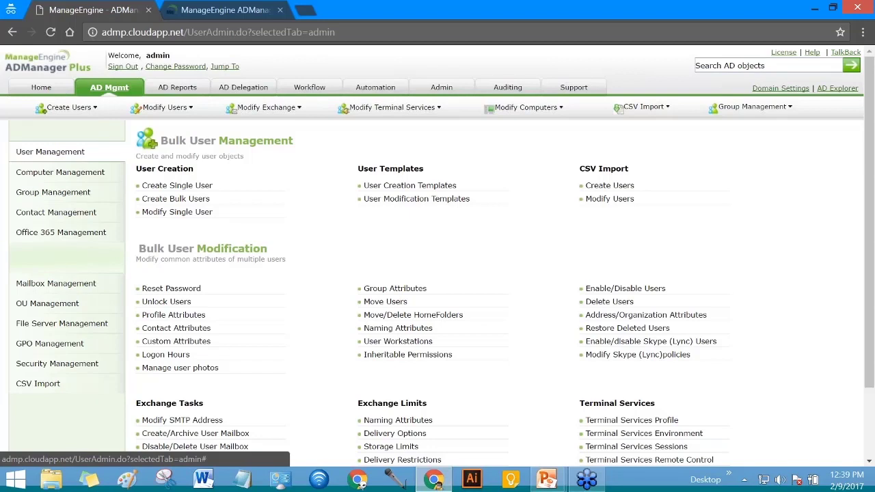
Start a new Notepad file with the header line sAMAccountName,proxyAddresses, then minimize it
scroll(437, 273, down, 1)
click(242, 478)
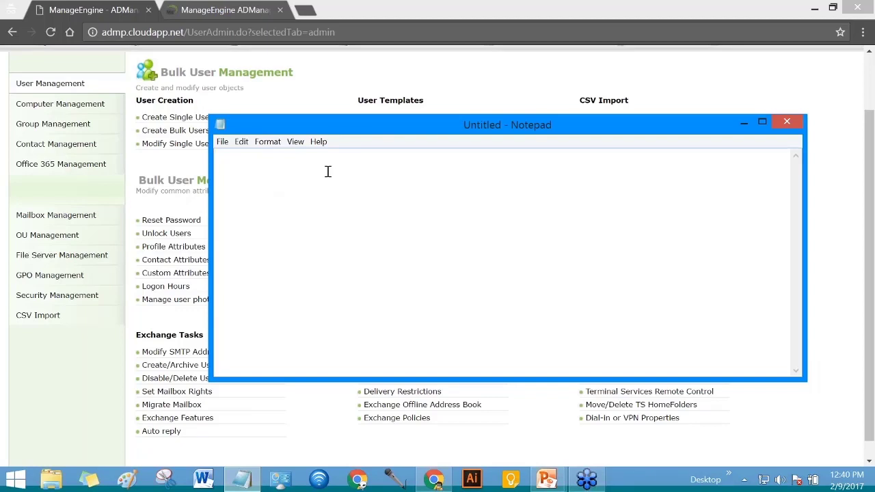
text(sAMAccountName,pr)
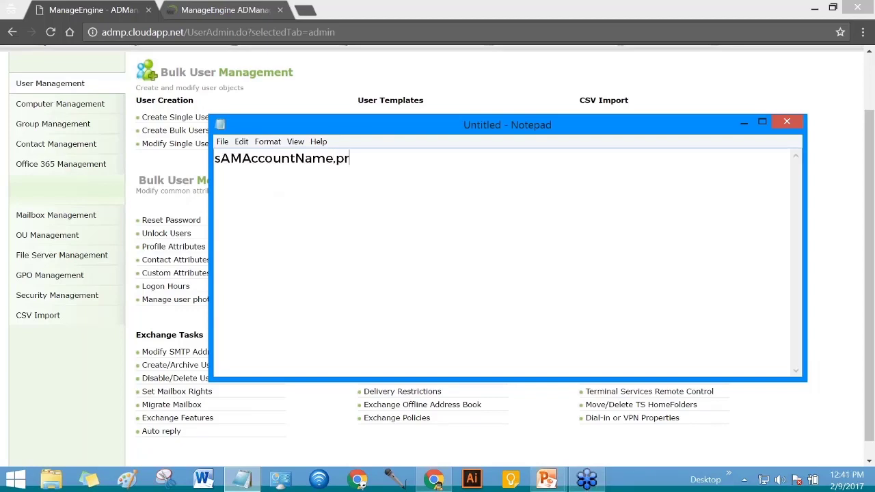
text(oxyA)
text(ddress)
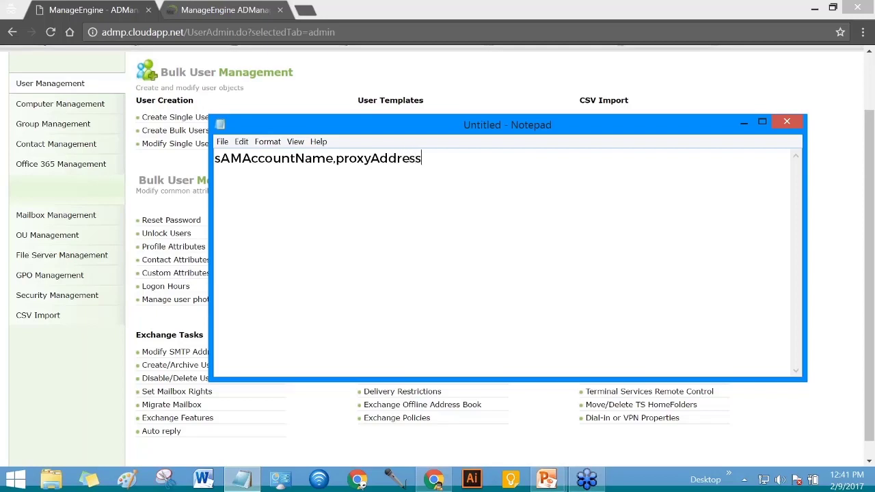
text(es)
drag(472, 160, 335, 158)
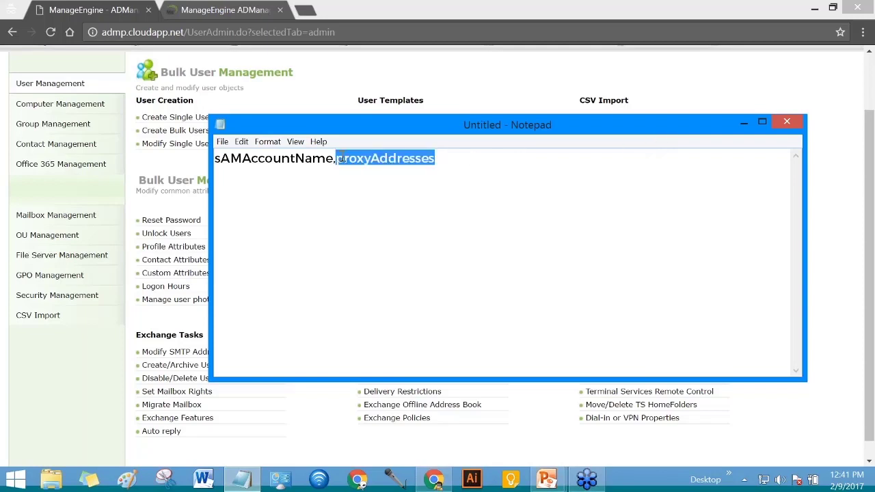
click(743, 124)
Open the supported LDAP attributes list from Help > CSV Import > Create Users using CSV
scroll(586, 182, up, 2)
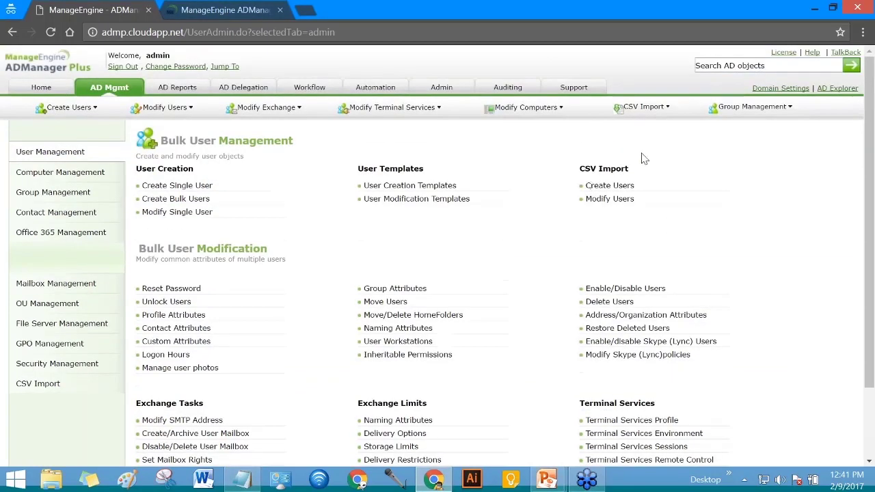
click(811, 52)
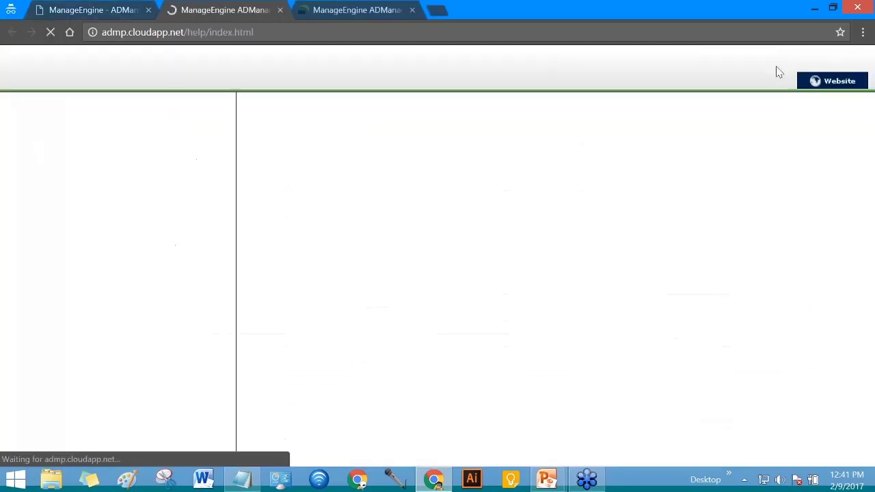
click(42, 172)
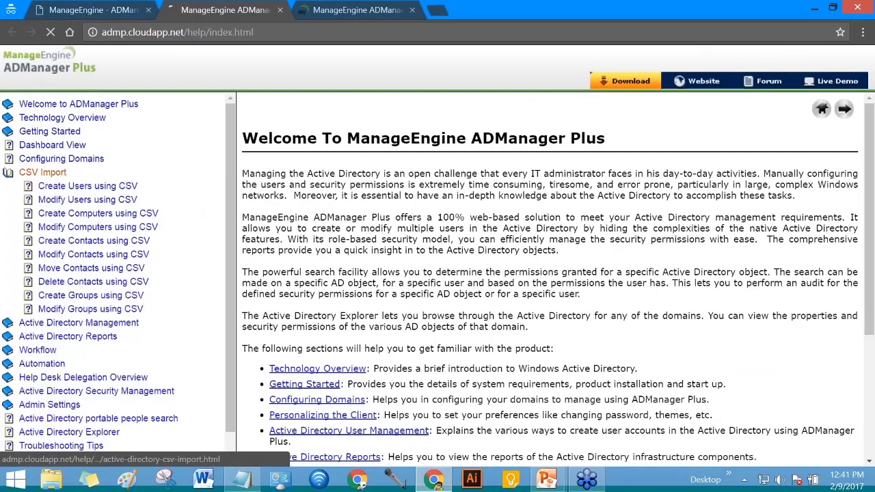
click(83, 190)
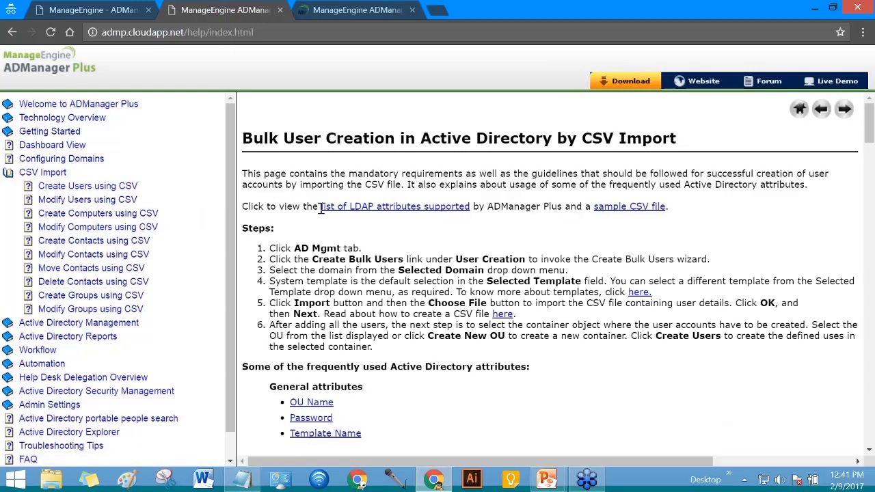
drag(320, 207, 469, 204)
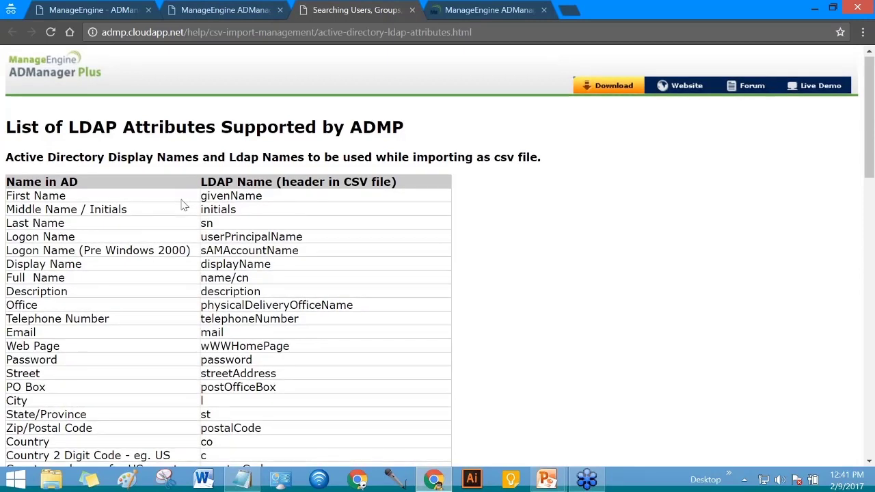
Scroll through the LDAP attributes table, then return to the CSV user-creation help page
scroll(39, 127, down, 1)
scroll(41, 151, down, 1)
scroll(95, 231, down, 2)
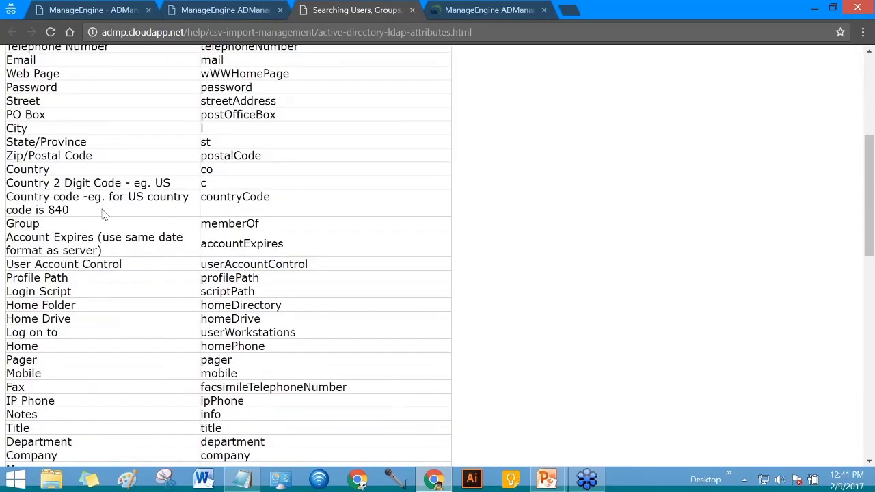
scroll(106, 220, down, 2)
scroll(106, 220, down, 1)
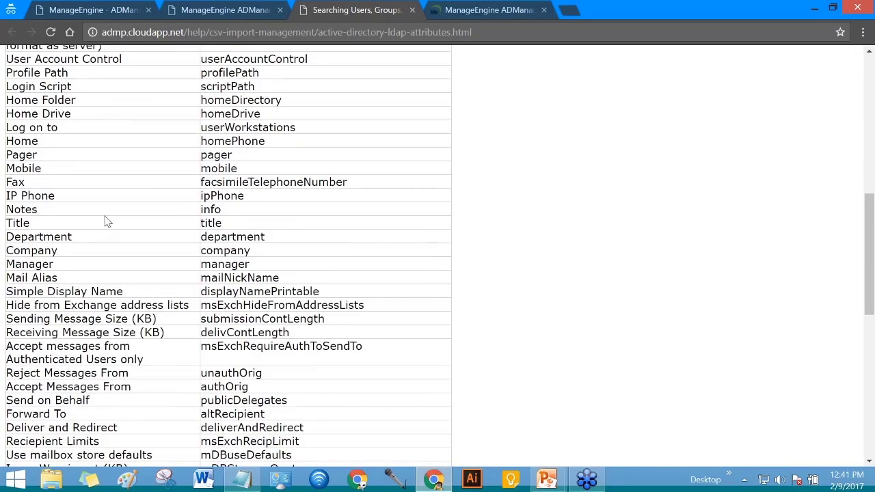
scroll(106, 220, down, 1)
scroll(106, 220, down, 1)
scroll(108, 221, down, 2)
scroll(166, 248, down, 3)
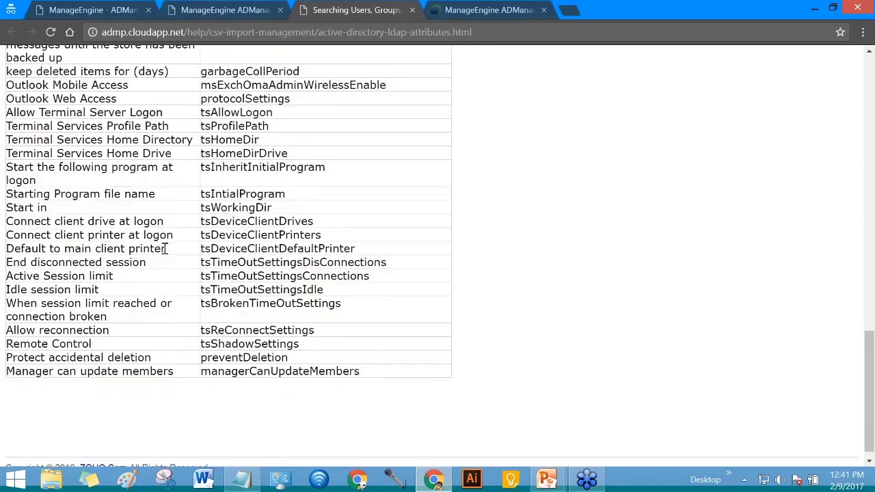
scroll(221, 172, up, 3)
scroll(162, 162, up, 5)
scroll(162, 157, up, 6)
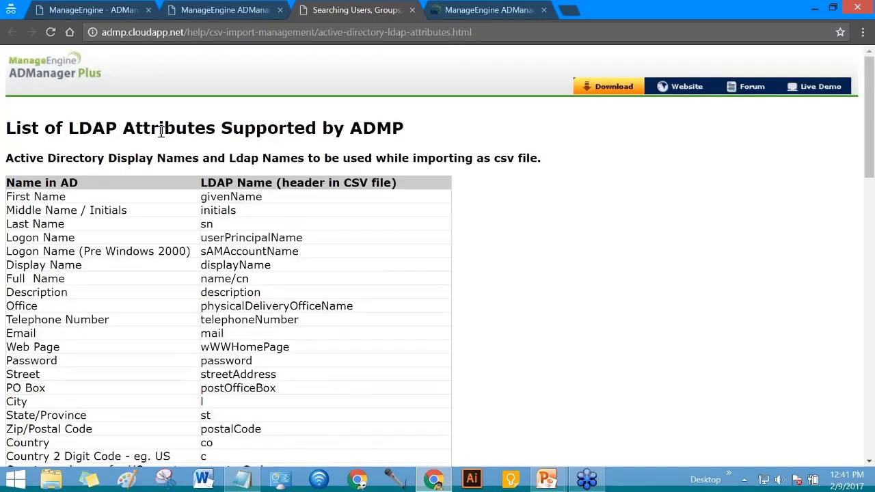
click(226, 10)
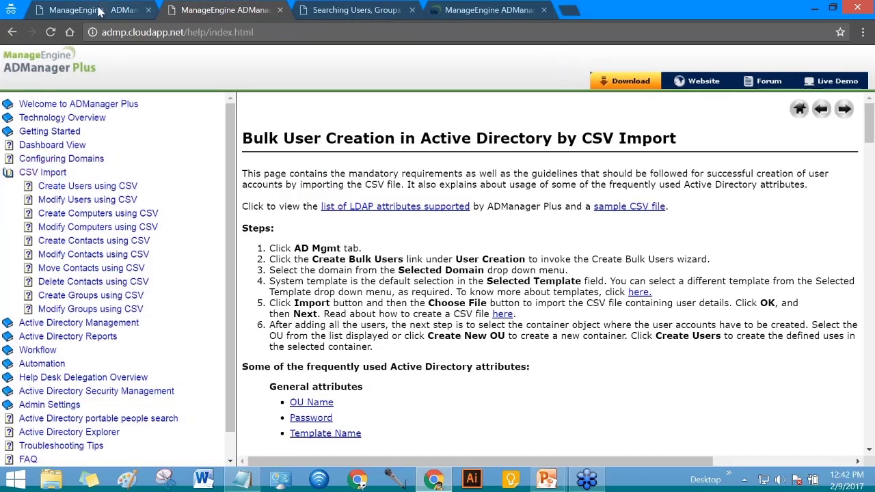
Add a row with the user's account name and the quoted primary and secondary SMTP addresses
key(ctrl+shift+Tab)
click(243, 480)
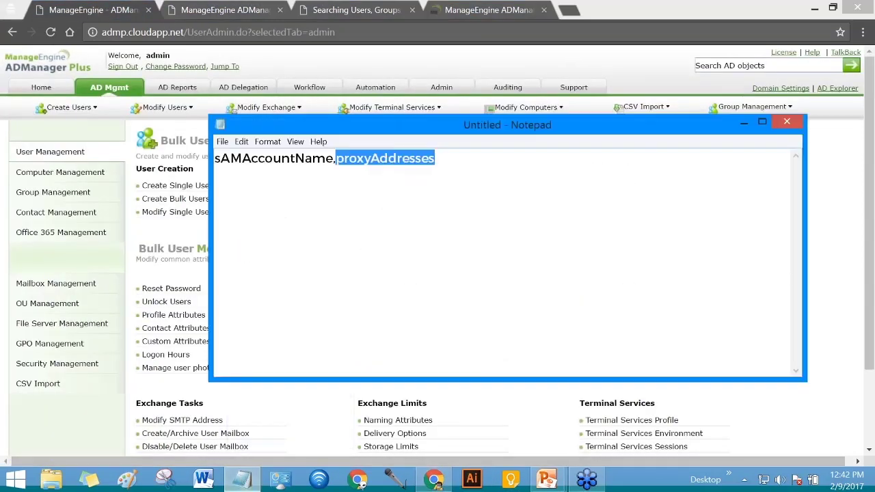
click(236, 164)
drag(217, 149, 438, 149)
click(358, 148)
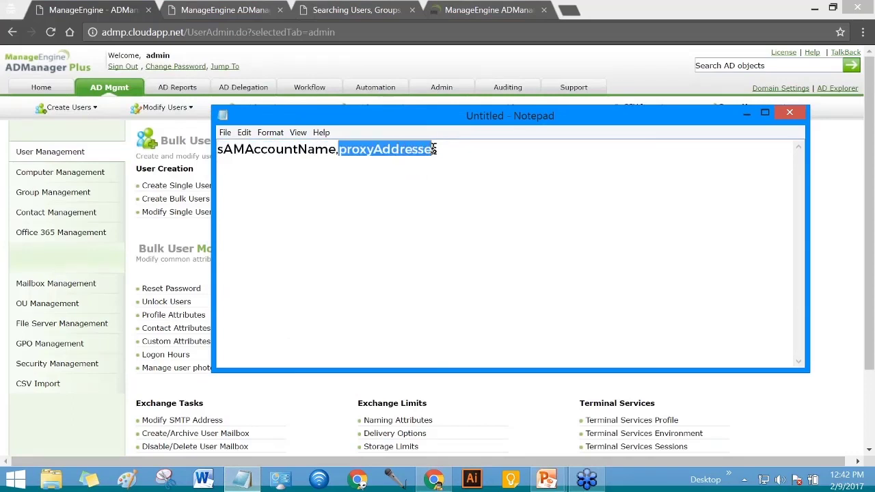
click(452, 152)
key(Return)
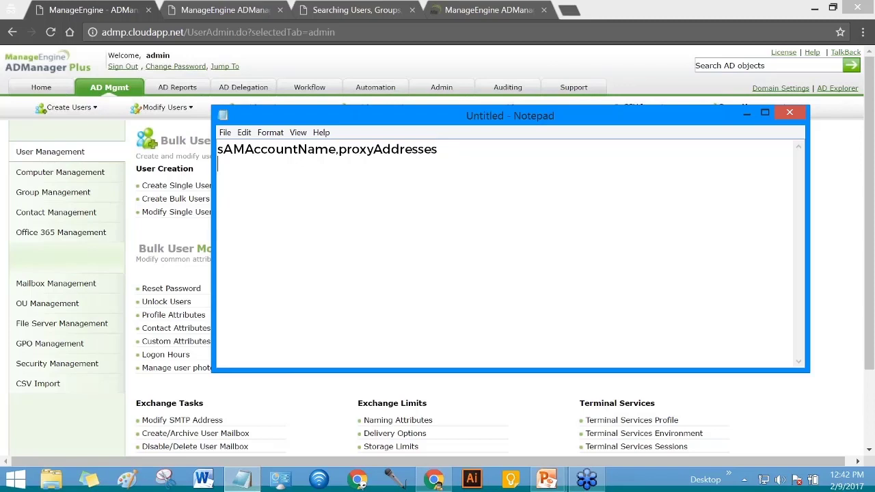
text(RonaldSlump,)
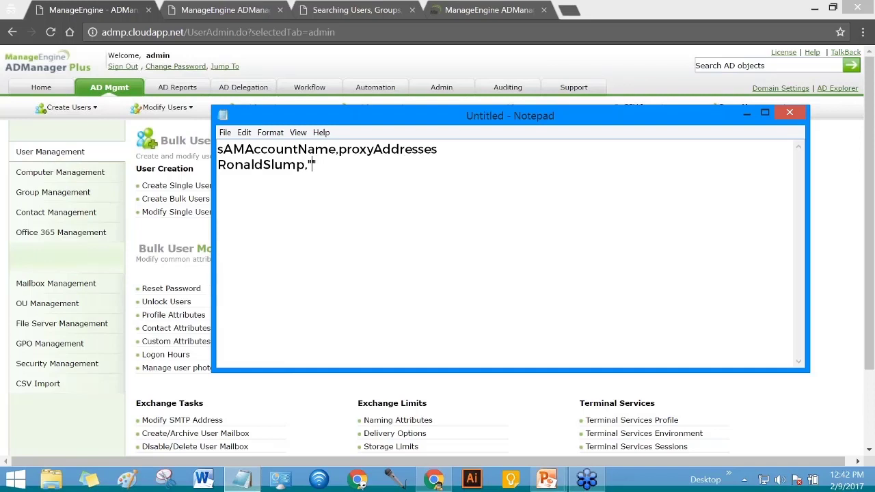
text(SMTP:)
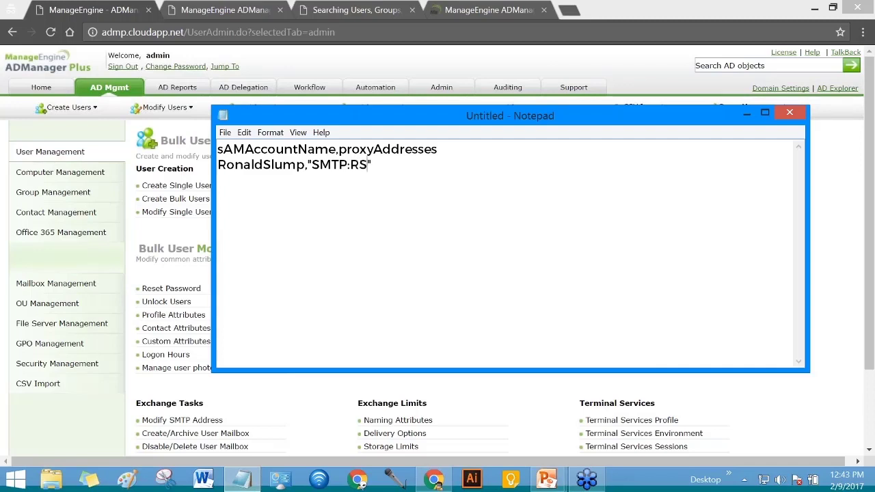
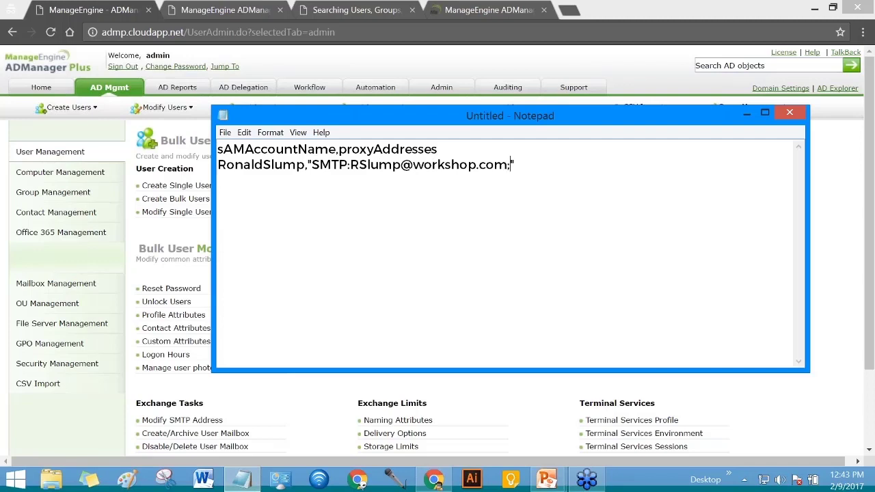
text(smtp:)
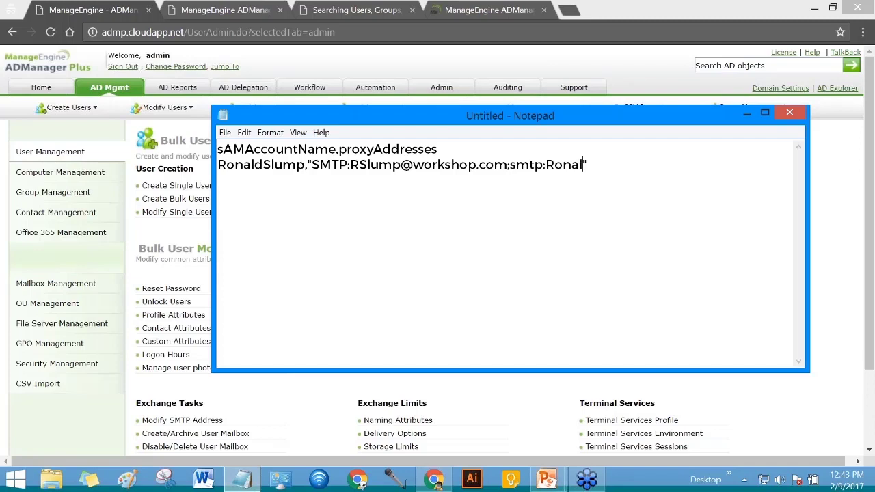
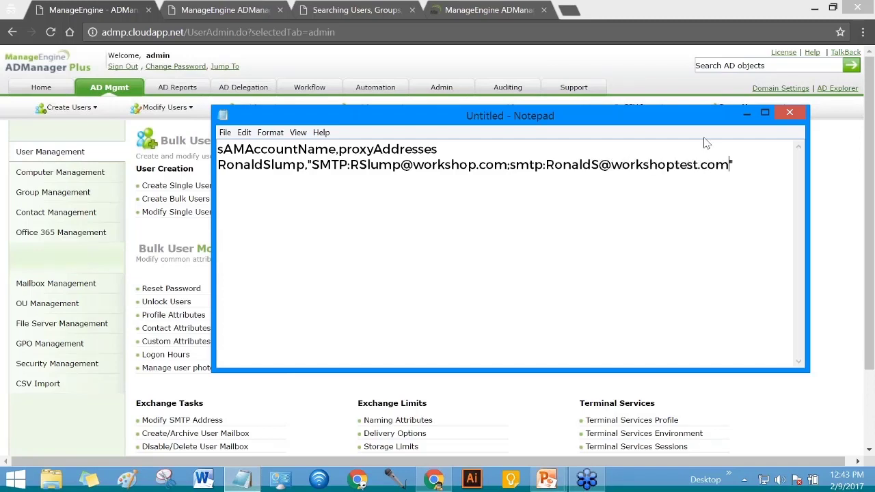
Save the file as 'User Modification' CSV and switch back to the browser
click(225, 132)
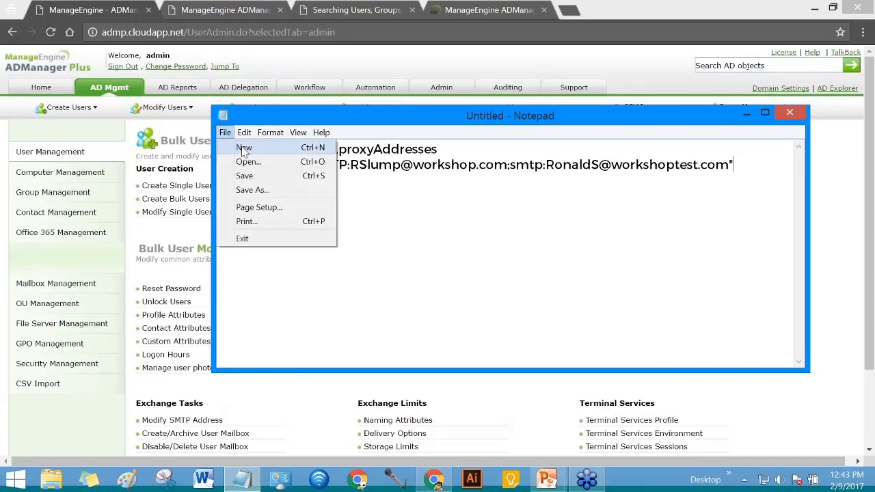
click(254, 186)
text(User Modification -)
key(Return)
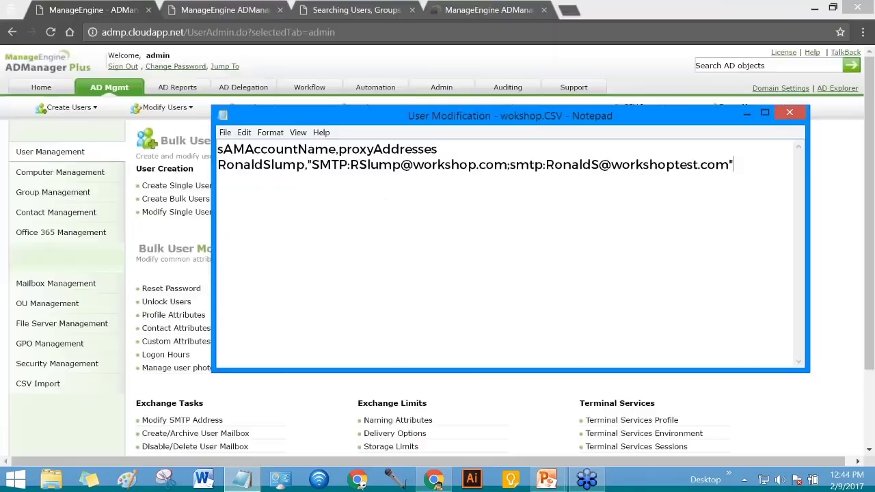
key(alt+Tab)
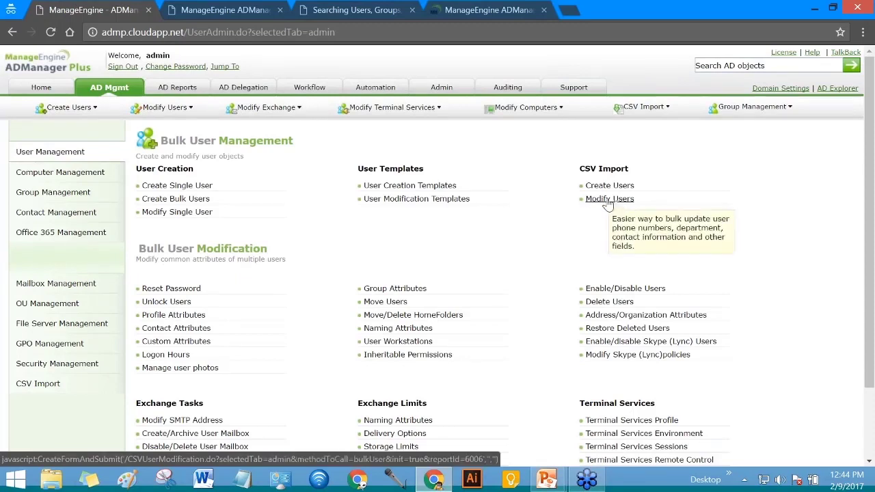
Import the 'User Modification' CSV on the Modify Users using CSV page
click(624, 207)
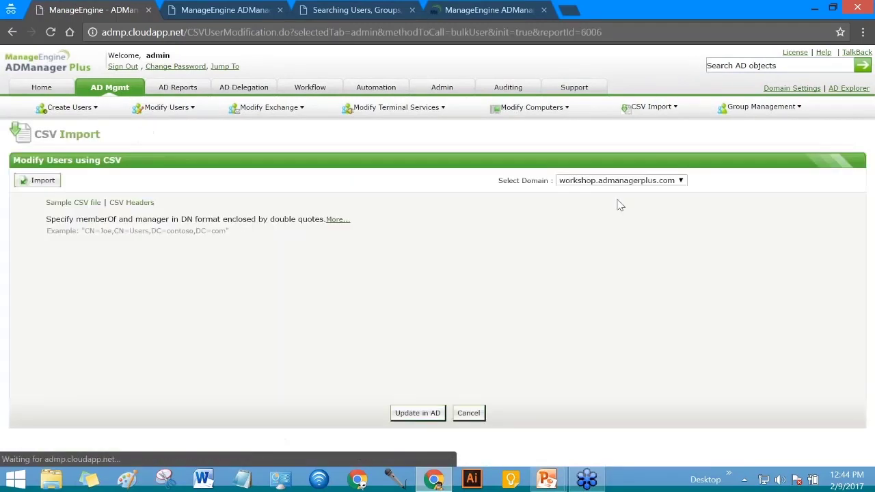
click(52, 183)
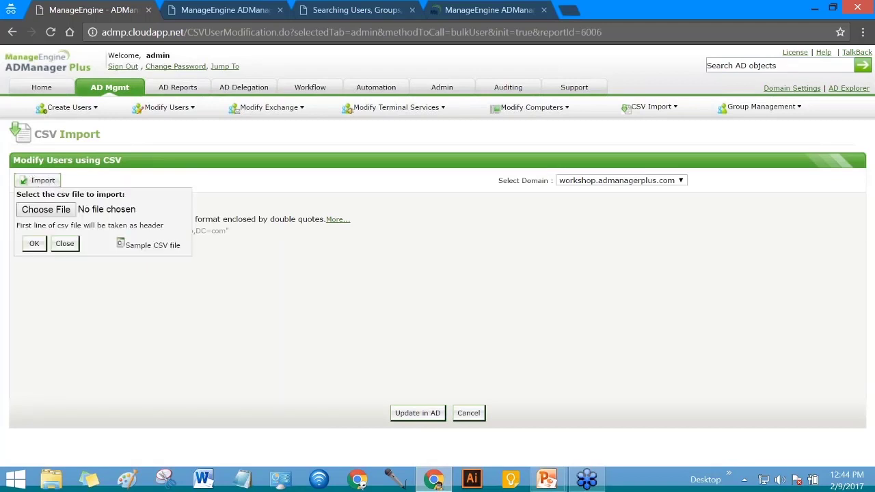
click(56, 213)
click(198, 97)
click(758, 444)
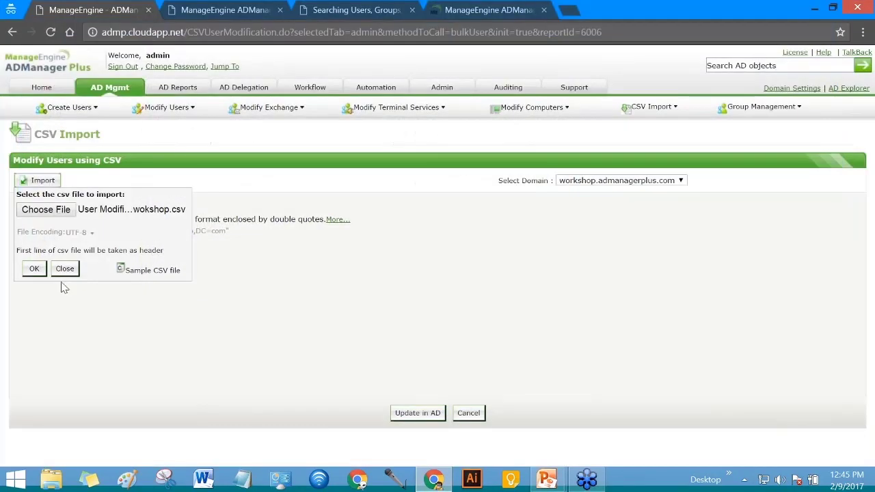
click(34, 269)
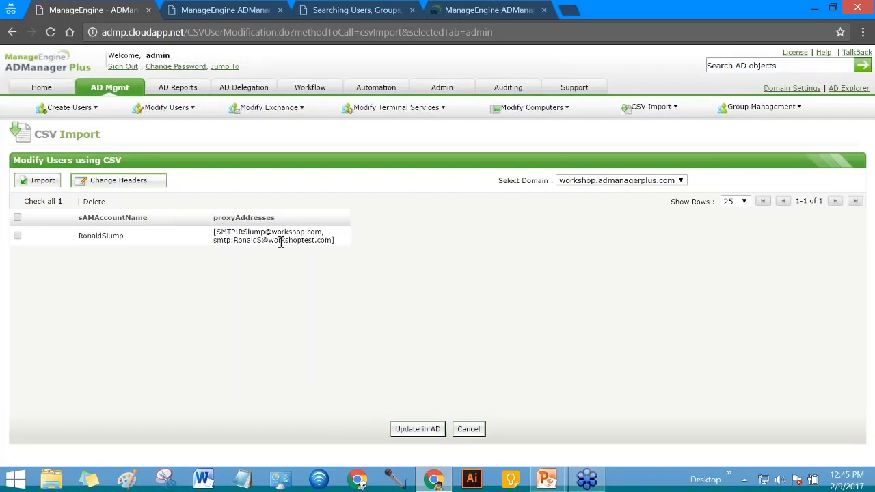
Tick the user's row and Check all, then choose Update in AD
click(18, 236)
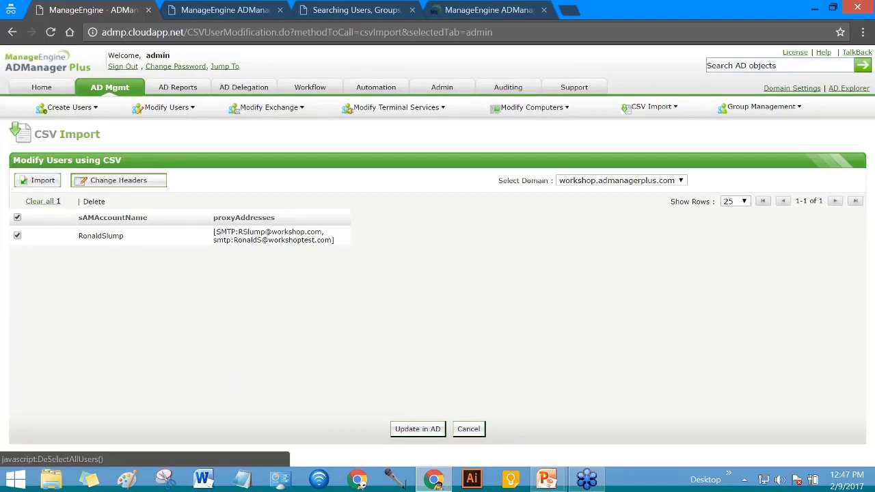
click(41, 201)
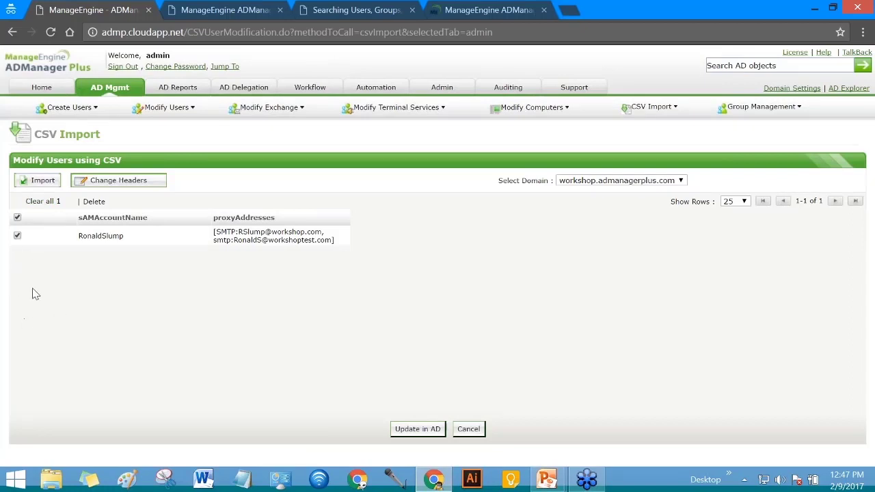
click(411, 430)
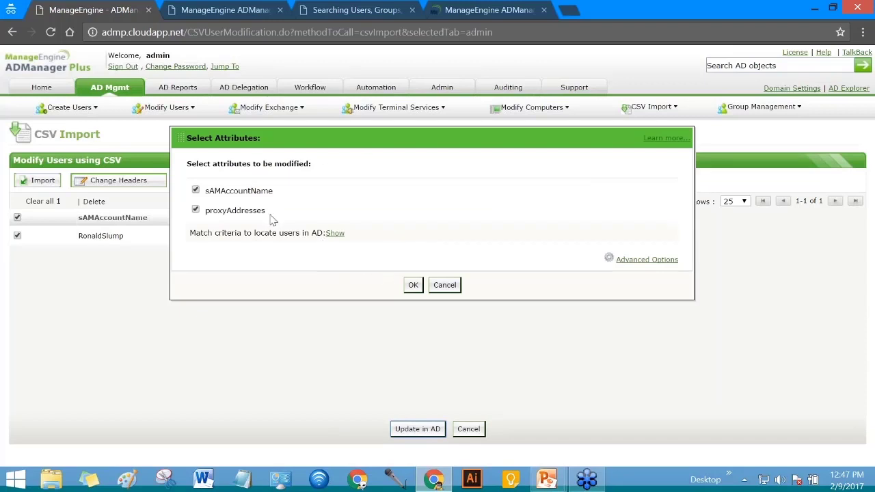
Untick sAMAccountName so only proxyAddresses changes, keeping sAMAccountName as the match criterion
drag(187, 164, 313, 164)
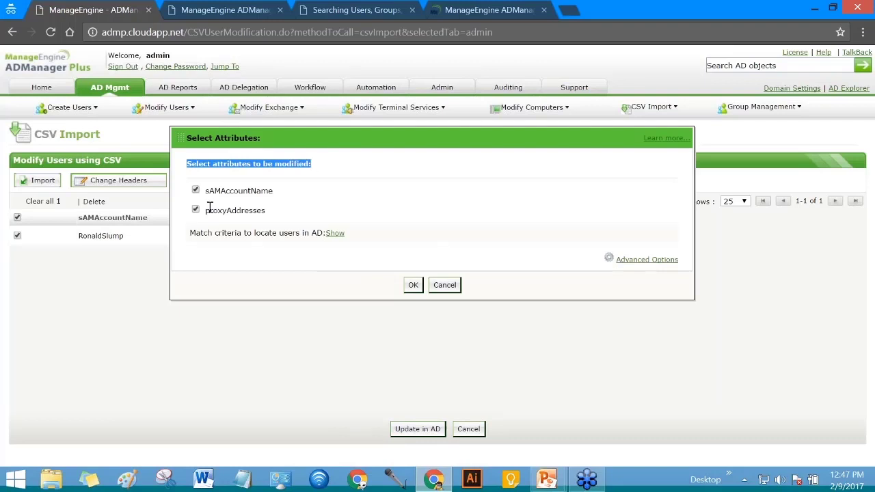
click(196, 191)
drag(205, 211, 295, 213)
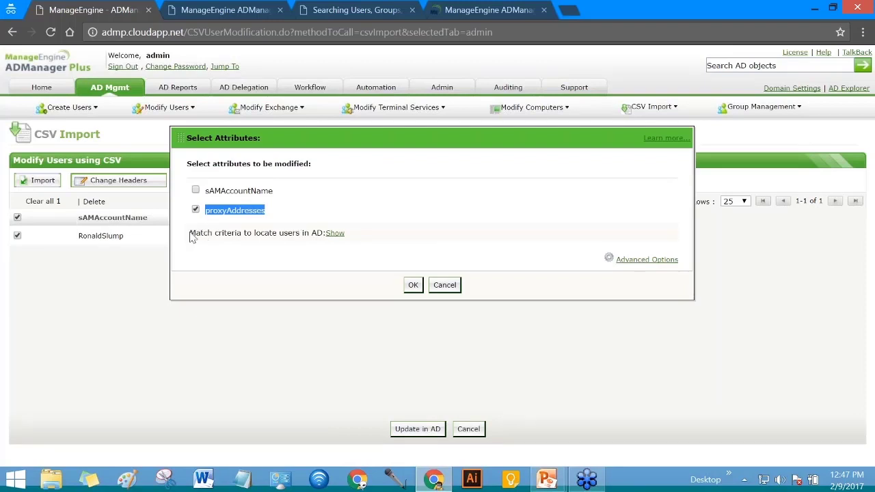
drag(191, 233, 327, 233)
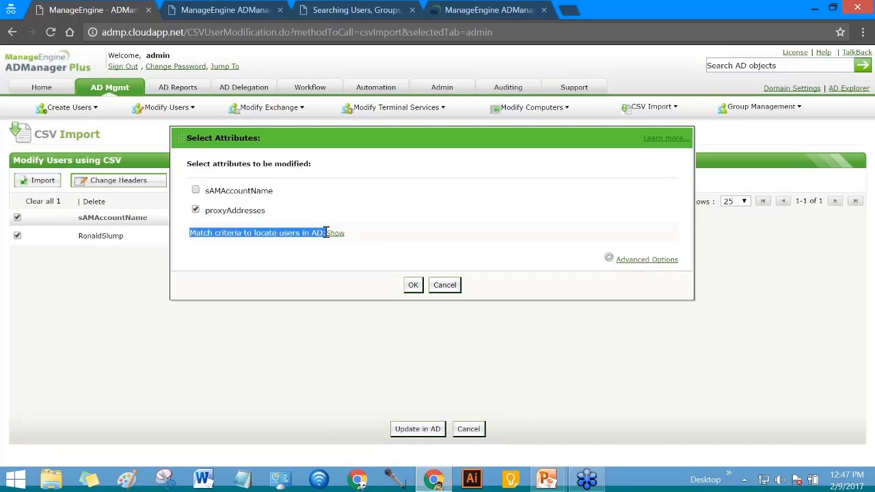
click(334, 233)
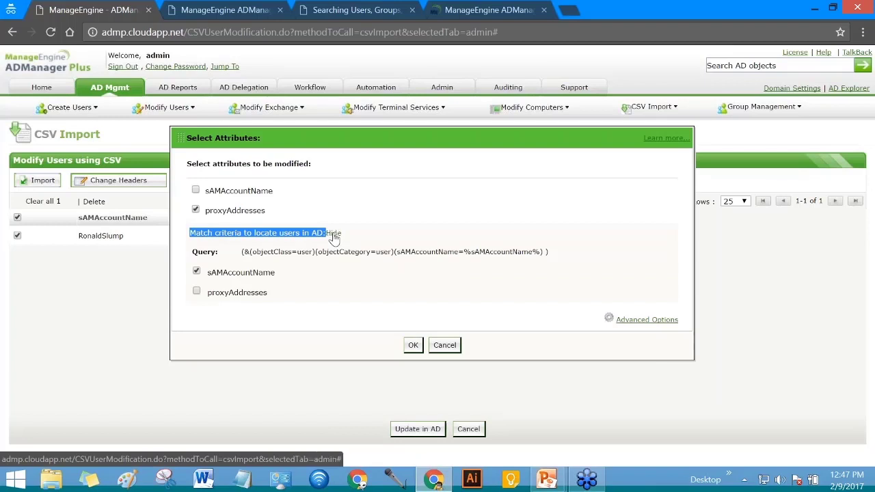
drag(210, 272, 273, 272)
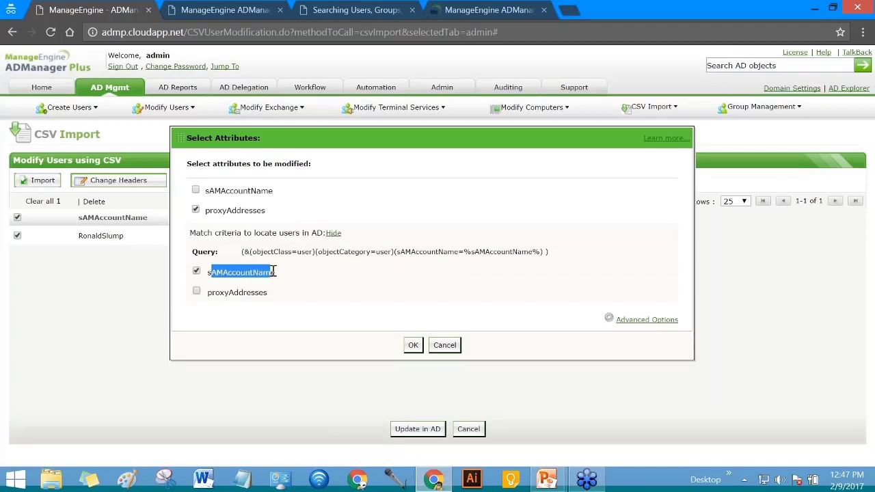
click(273, 272)
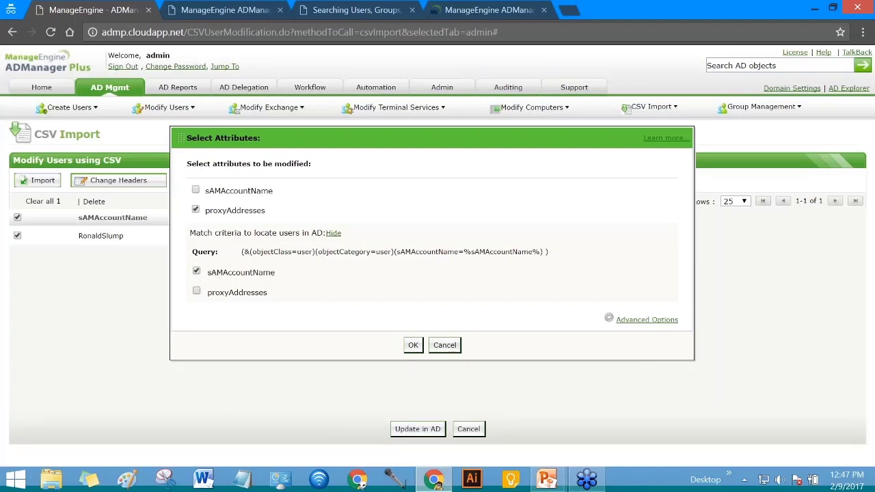
double_click(219, 272)
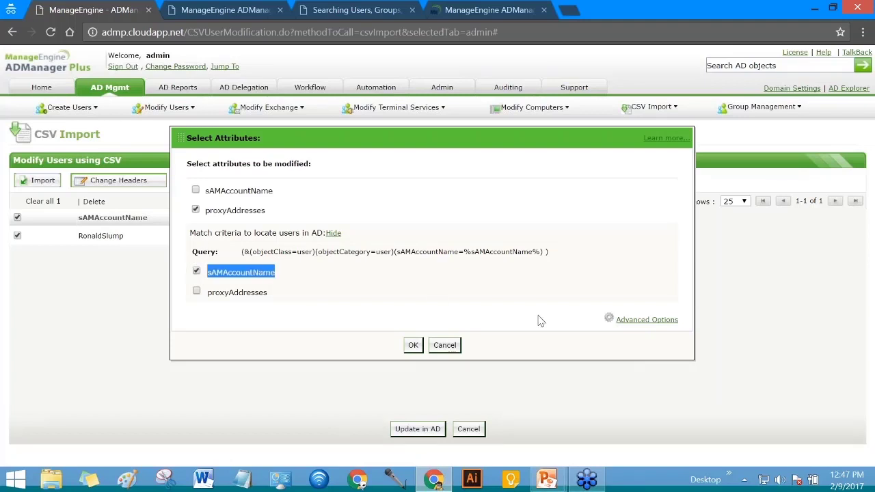
Keep Append values off and Clear attribute value on in Advanced Options, and confirm the update
click(640, 322)
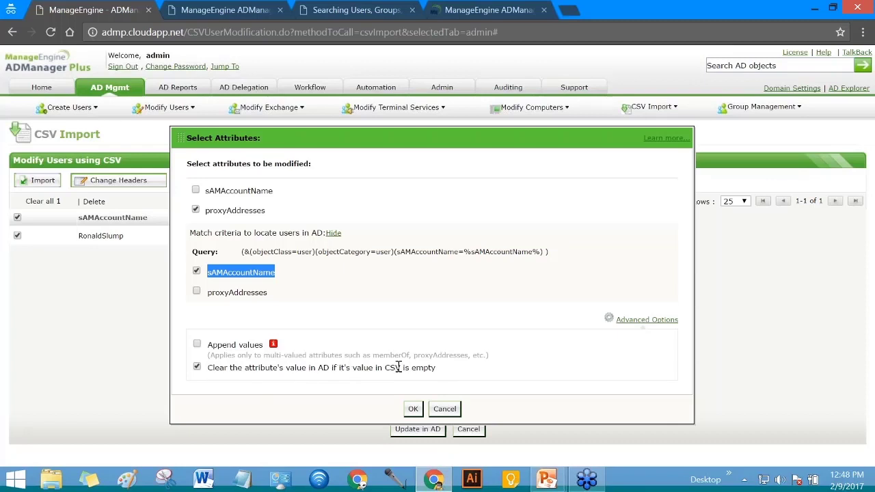
click(414, 408)
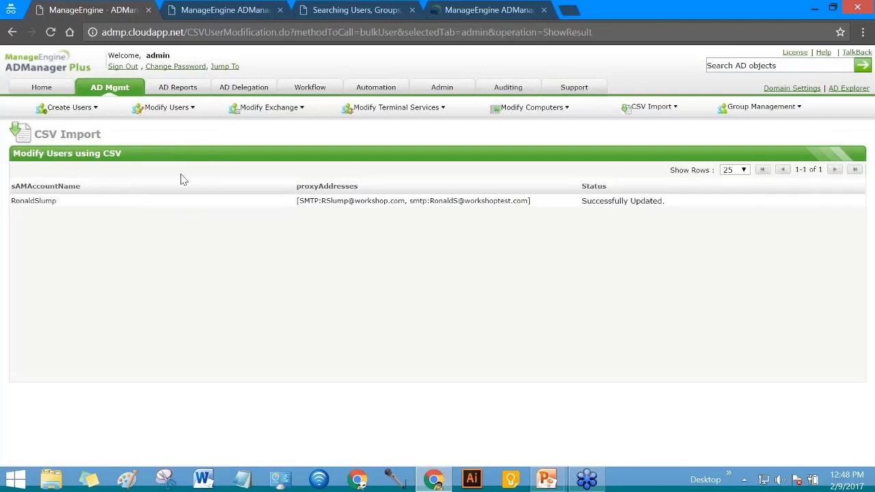
Review the Successfully Updated status and both SMTP addresses, then return to AD Mgmt
drag(580, 205, 671, 197)
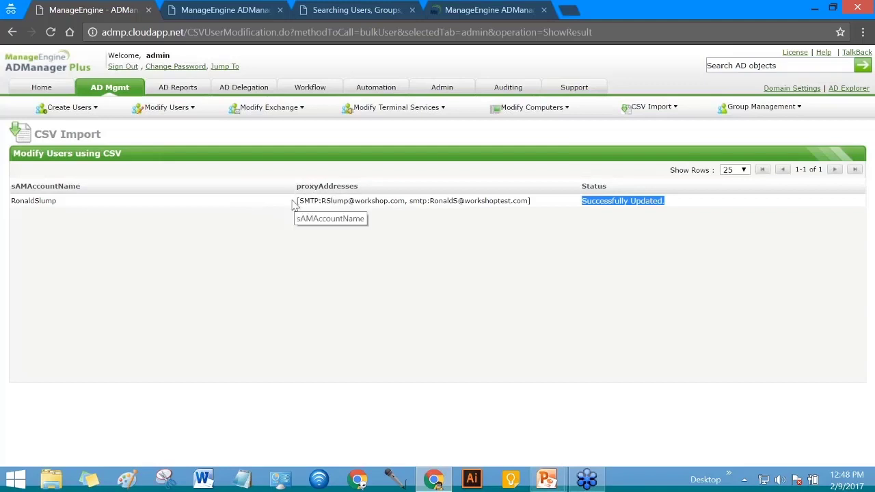
drag(298, 200, 535, 200)
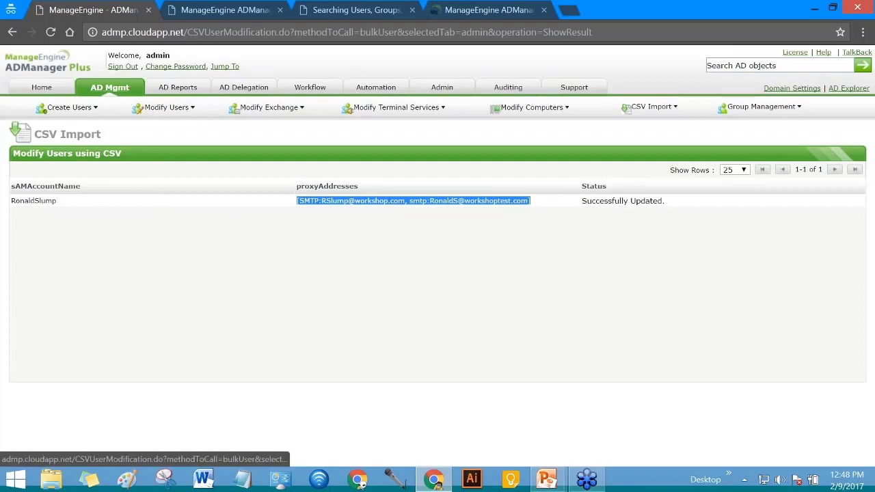
click(305, 200)
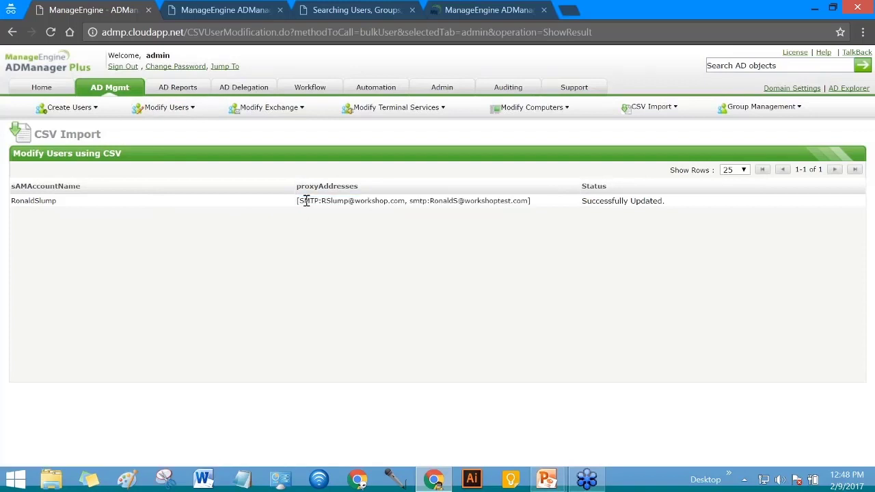
drag(62, 200, 10, 199)
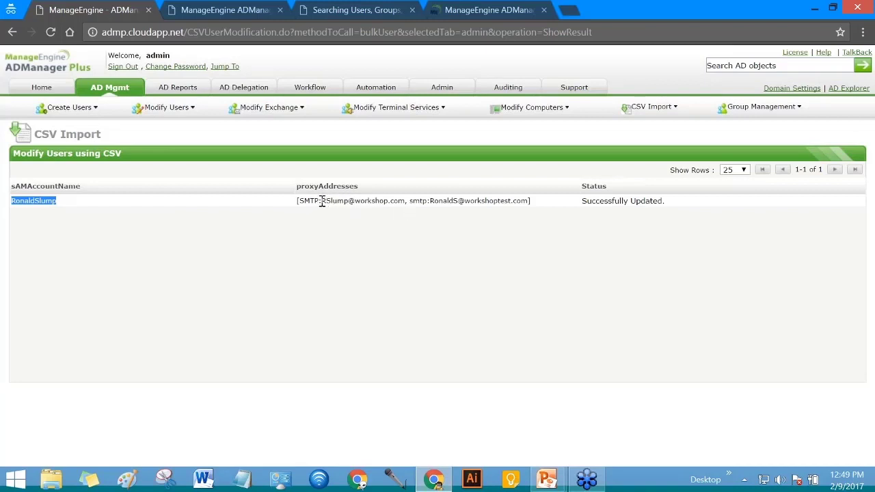
drag(321, 200, 399, 201)
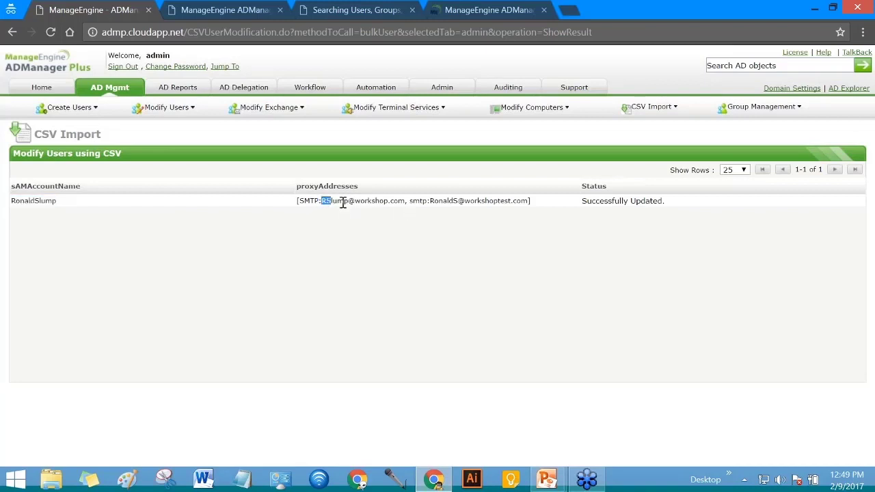
double_click(419, 200)
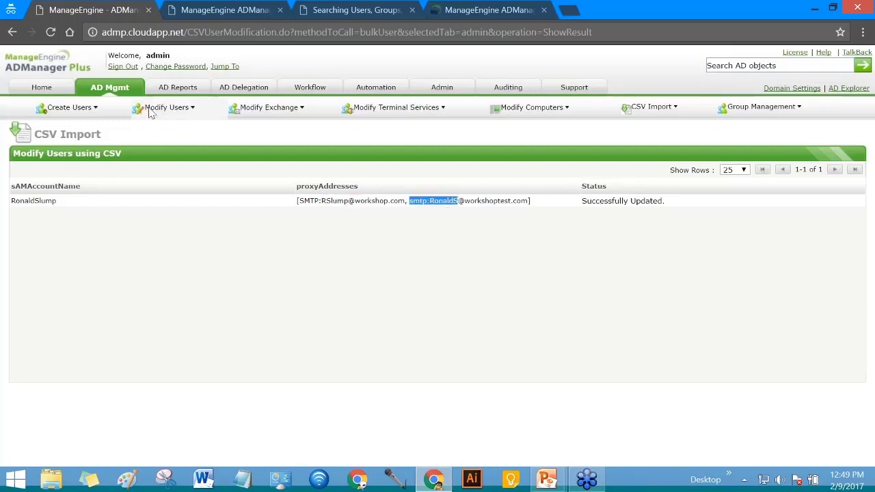
click(127, 96)
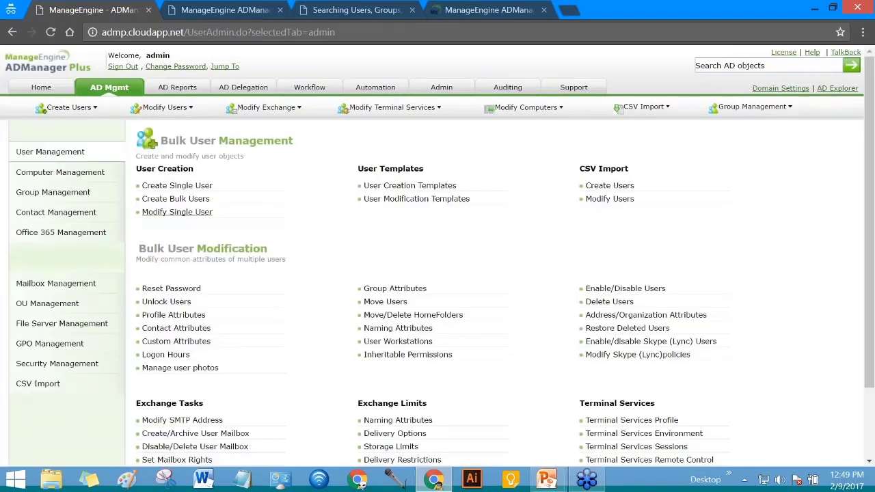
Search Modify Single User for the user and open his Modify User properties
click(171, 212)
click(217, 176)
text(ronald)
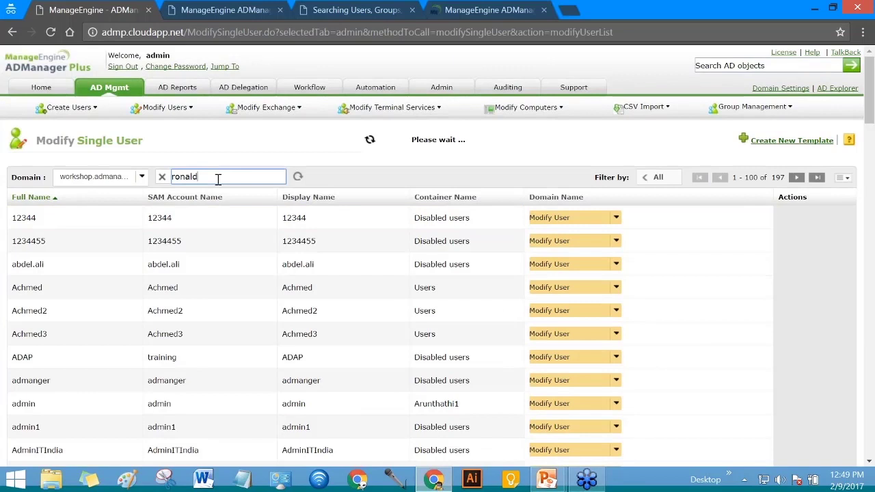
click(273, 217)
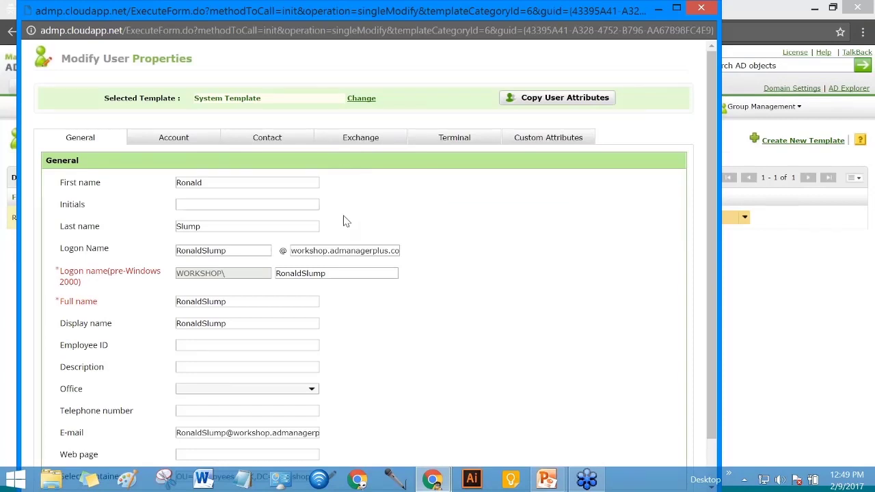
Scroll the Exchange tab to check both SMTP addresses under Additional E-mail Addresses
scroll(356, 262, down, 5)
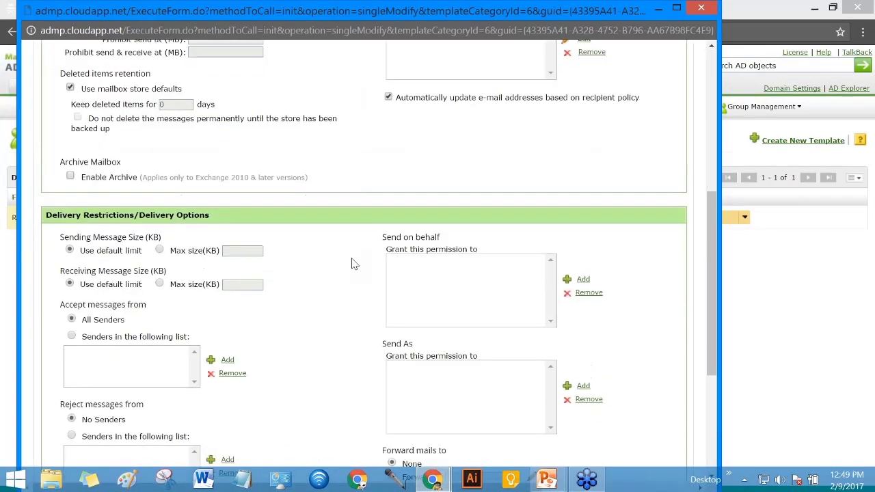
scroll(404, 159, up, 3)
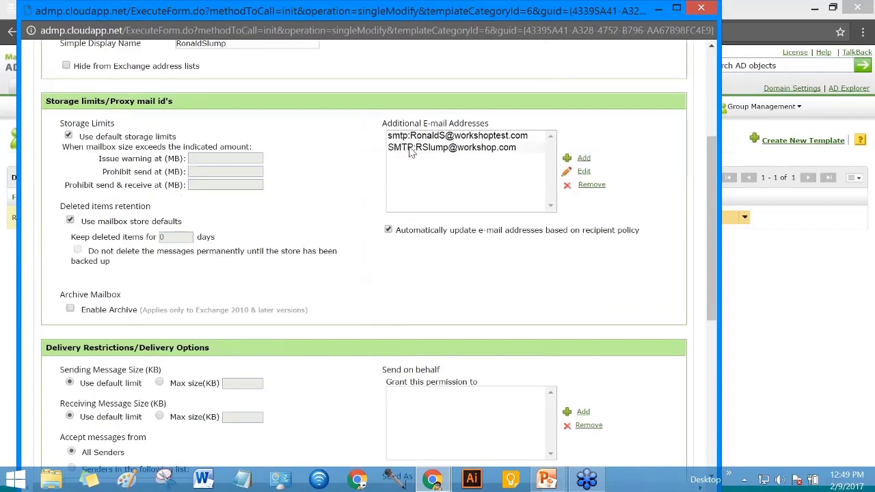